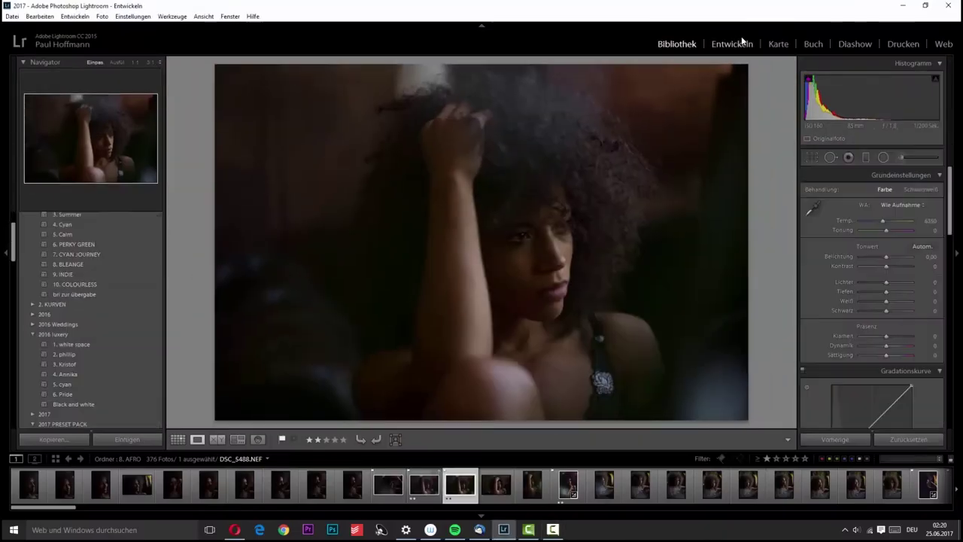
Step: Apply the '3. Kristof' preset, then review the Split Toning and Camera Calibration settings
{"action": "scroll", "coordinate": [75, 362], "scroll_direction": "down", "scroll_amount": 2}
{"action": "left_click", "coordinate": [65, 361]}
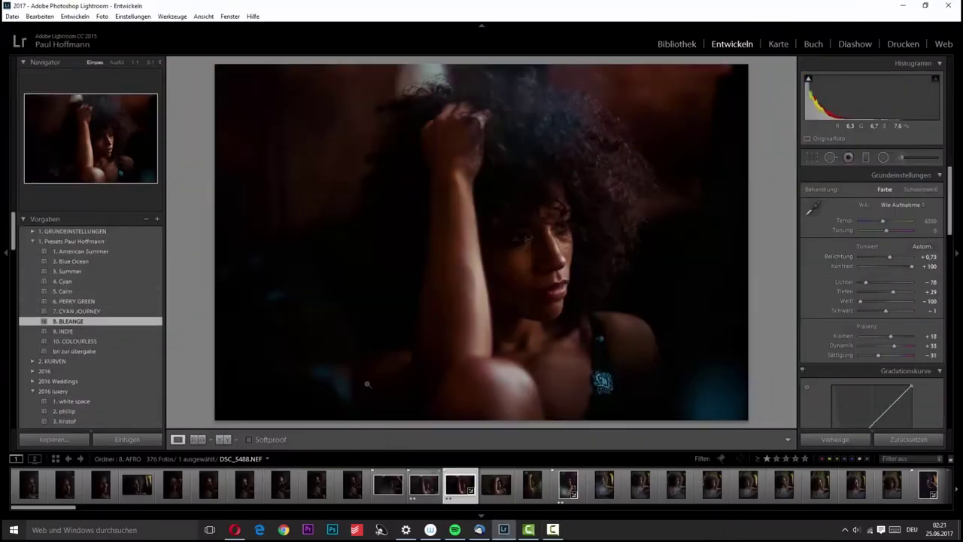
{"action": "scroll", "coordinate": [64, 391], "scroll_direction": "down", "scroll_amount": 2}
{"action": "scroll", "coordinate": [71, 361], "scroll_direction": "down", "scroll_amount": 2}
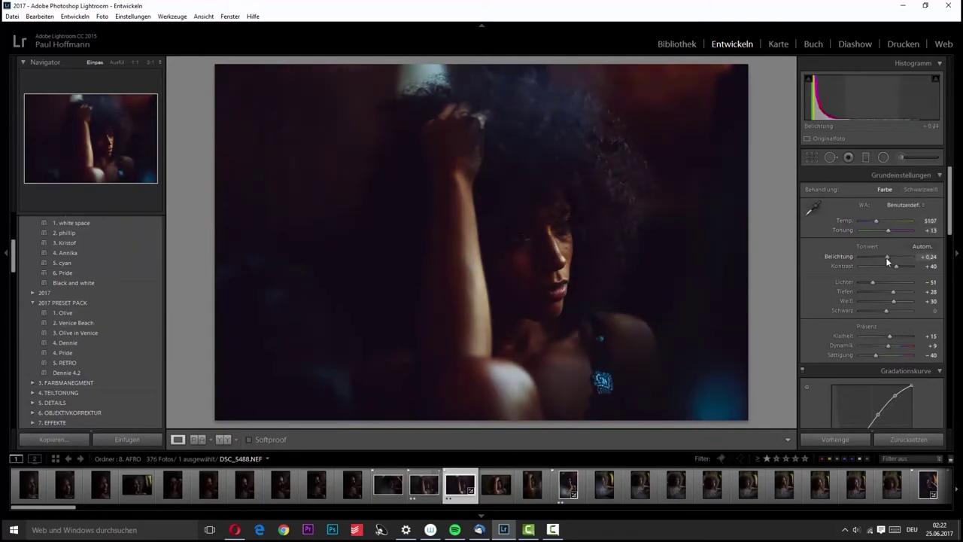
{"action": "scroll", "coordinate": [821, 323], "scroll_direction": "down", "scroll_amount": 5}
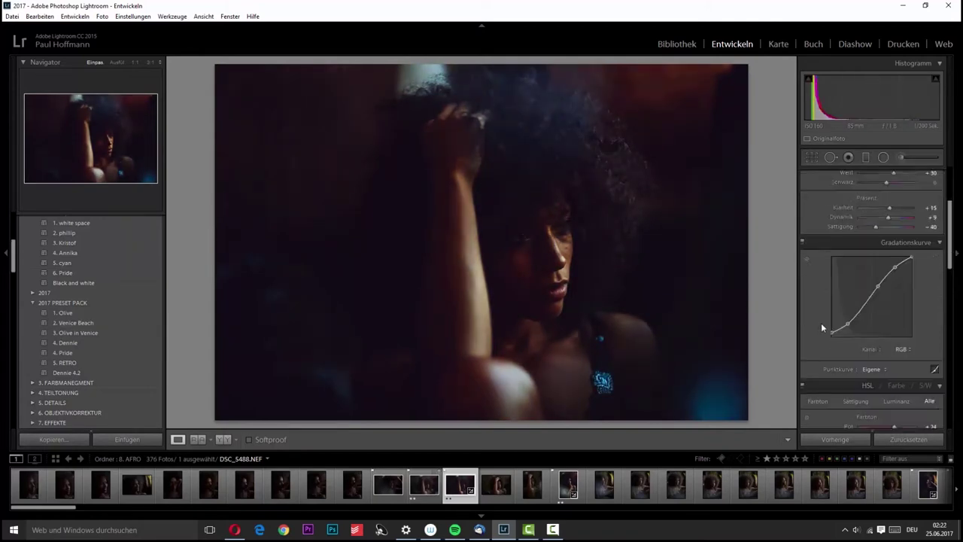
{"action": "scroll", "coordinate": [882, 335], "scroll_direction": "down", "scroll_amount": 5}
{"action": "scroll", "coordinate": [820, 336], "scroll_direction": "down", "scroll_amount": 3}
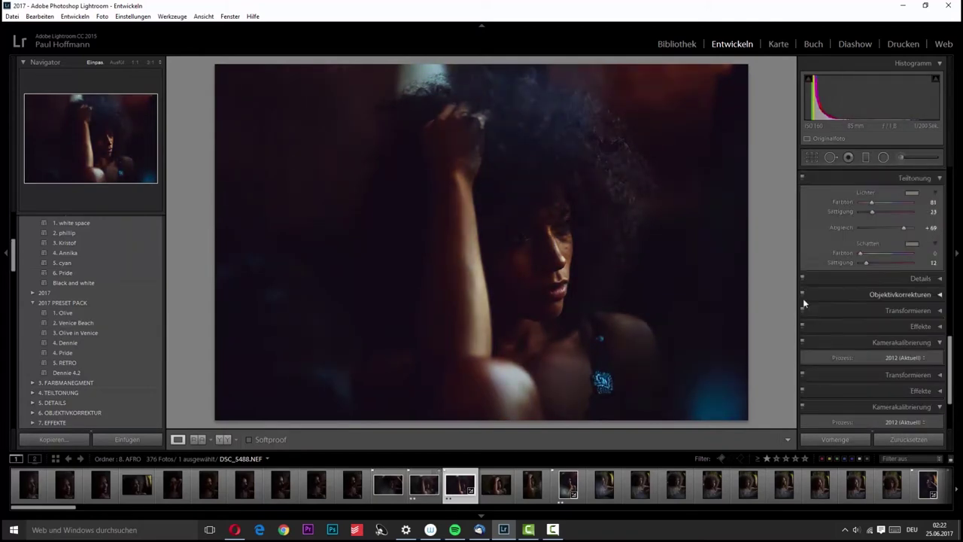
{"action": "scroll", "coordinate": [803, 298], "scroll_direction": "up", "scroll_amount": 8}
{"action": "scroll", "coordinate": [843, 339], "scroll_direction": "down", "scroll_amount": 10}
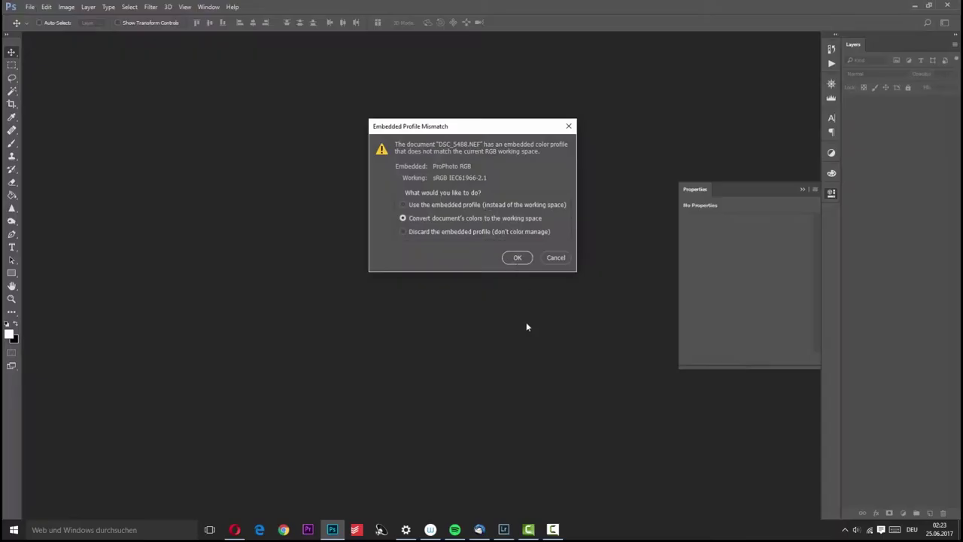
Step: Dismiss the colour profile warning and cancel the New Preset dialog to open the portrait
{"action": "left_click", "coordinate": [517, 257]}
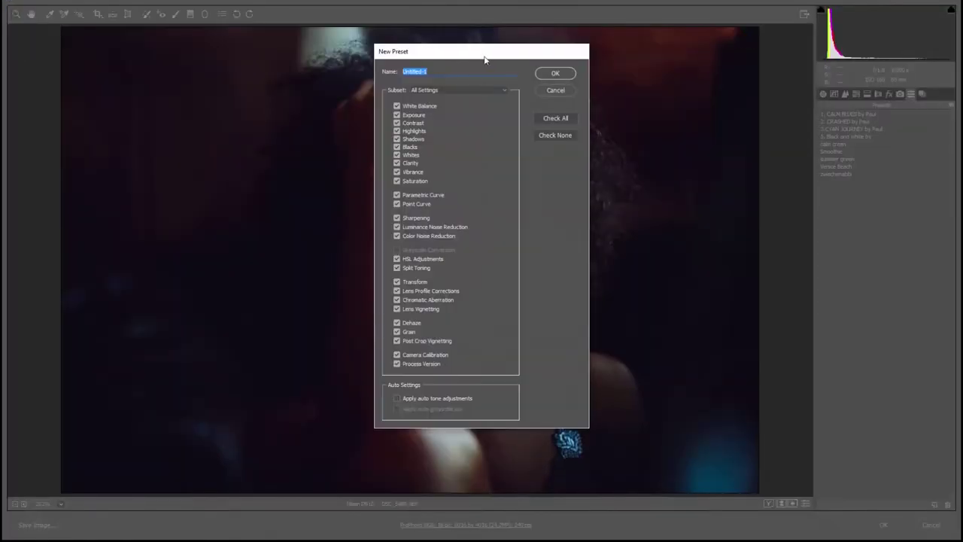
{"action": "left_click", "coordinate": [554, 73]}
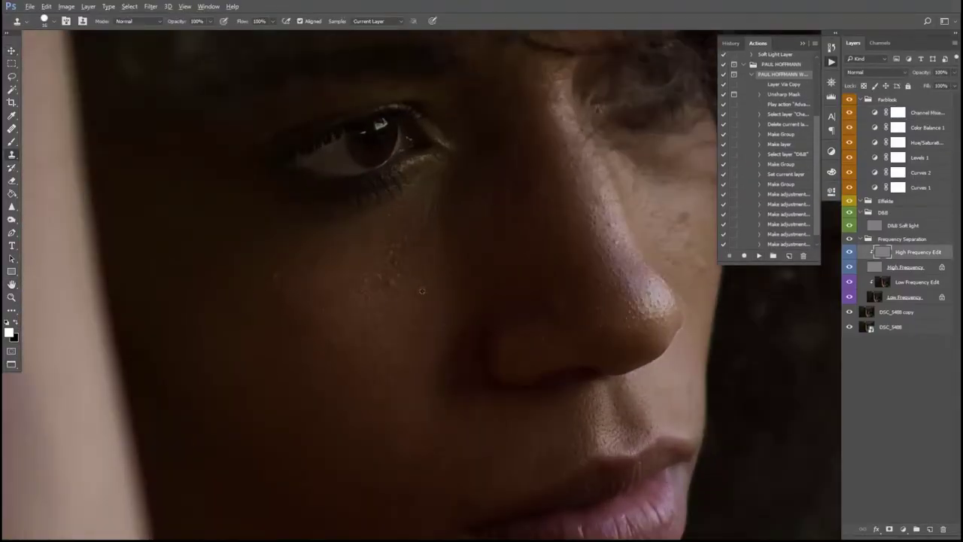
Step: Clone-stamp away the pore texture on the nose tip on the high-frequency layer
{"action": "scroll", "coordinate": [422, 291], "scroll_direction": "up", "scroll_amount": 3}
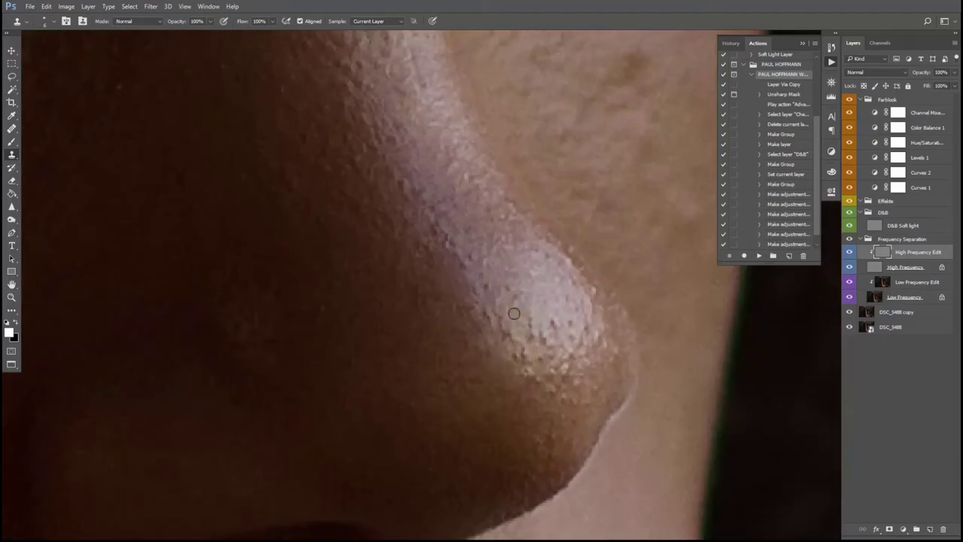
{"action": "left_click_drag", "start_coordinate": [514, 313], "coordinate": [473, 287]}
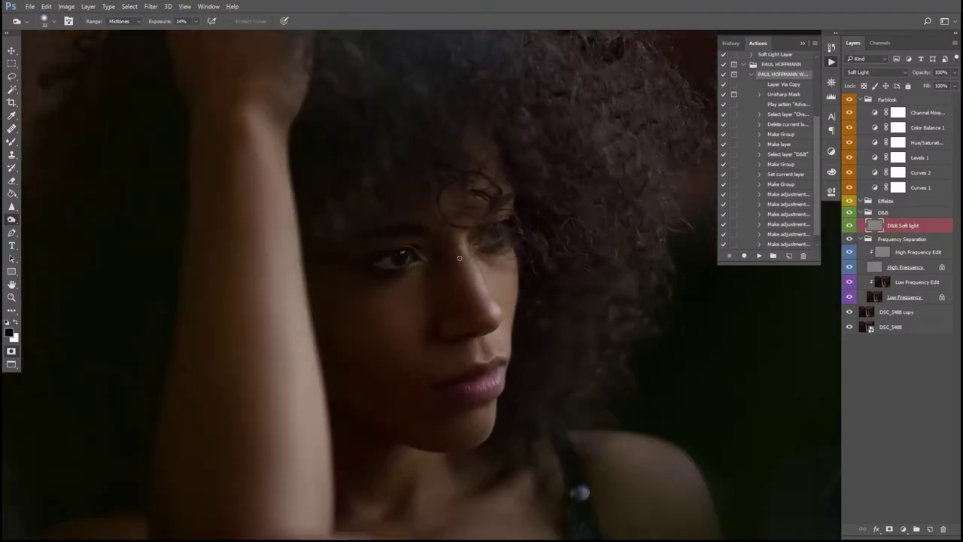
Step: Turn on Protect Tones for dodging and add a first dodge-and-burn layer
{"action": "left_click", "coordinate": [850, 228]}
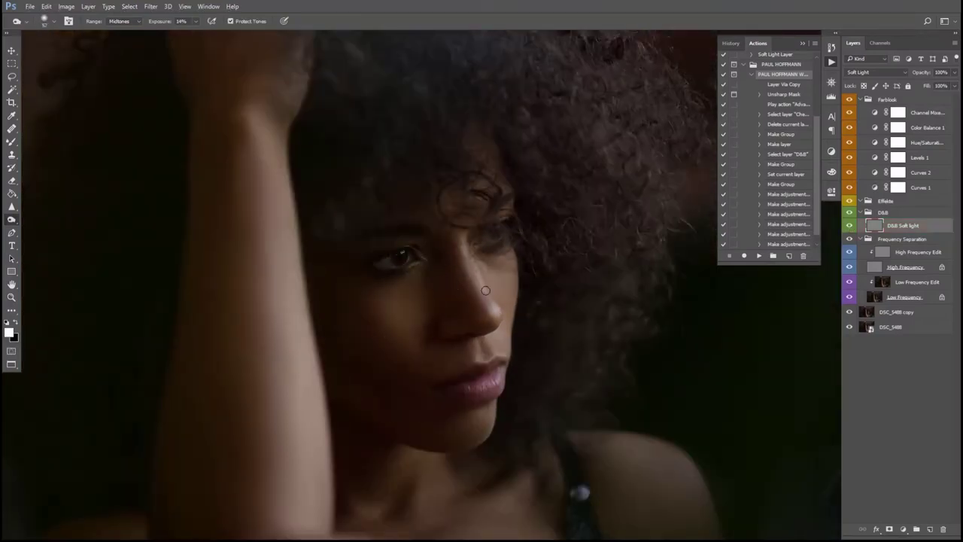
{"action": "scroll", "coordinate": [481, 293], "scroll_direction": "up", "scroll_amount": 2}
{"action": "key", "text": "F5"}
{"action": "scroll", "coordinate": [299, 248], "scroll_direction": "up", "scroll_amount": 2}
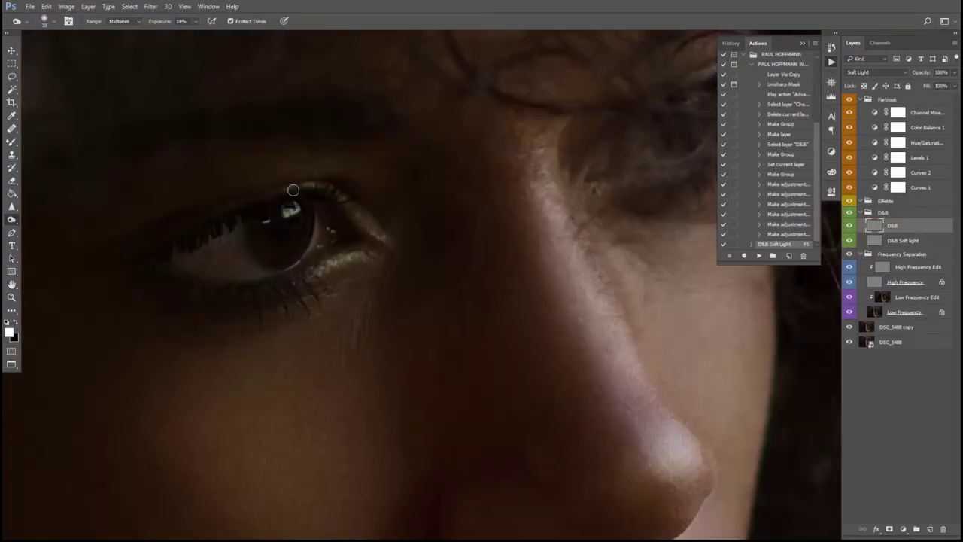
{"action": "scroll", "coordinate": [253, 285], "scroll_direction": "down", "scroll_amount": 3}
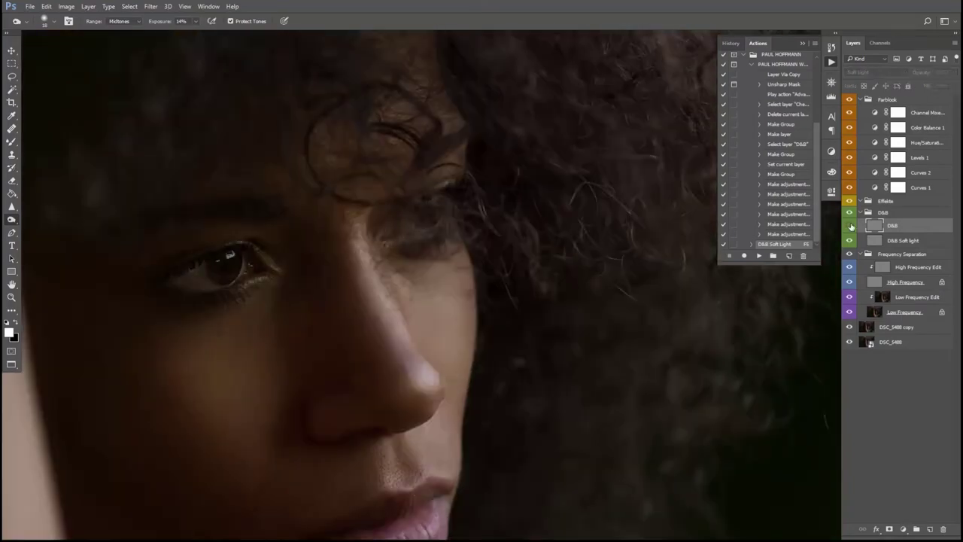
{"action": "scroll", "coordinate": [226, 226], "scroll_direction": "up", "scroll_amount": 3}
{"action": "key", "text": "ctrl+0"}
Step: Add two more D&B layers, blending one as Overlay at 48% opacity
{"action": "key", "text": "F5"}
{"action": "scroll", "coordinate": [336, 287], "scroll_direction": "up", "scroll_amount": 2}
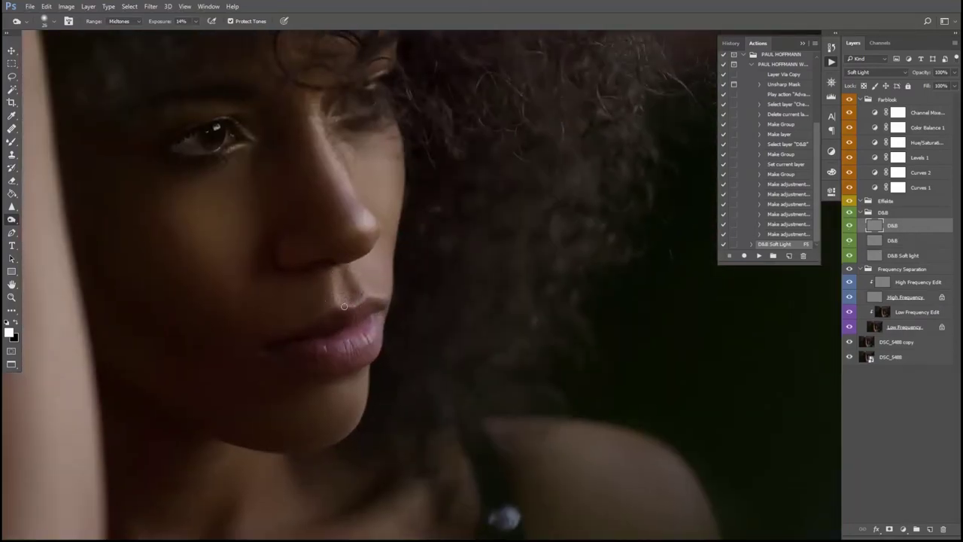
{"action": "key", "text": "shift+alt+o"}
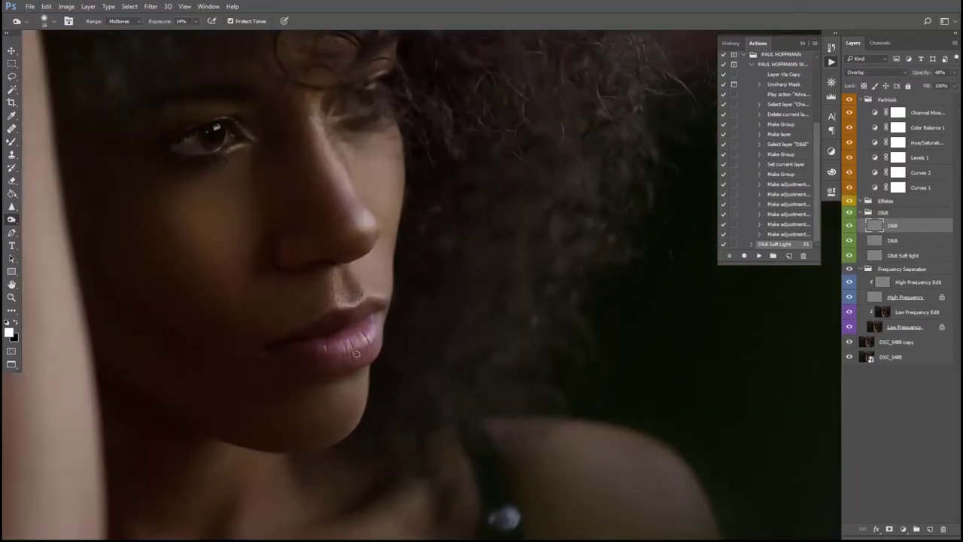
{"action": "scroll", "coordinate": [337, 371], "scroll_direction": "down", "scroll_amount": 2}
{"action": "key", "text": "F5"}
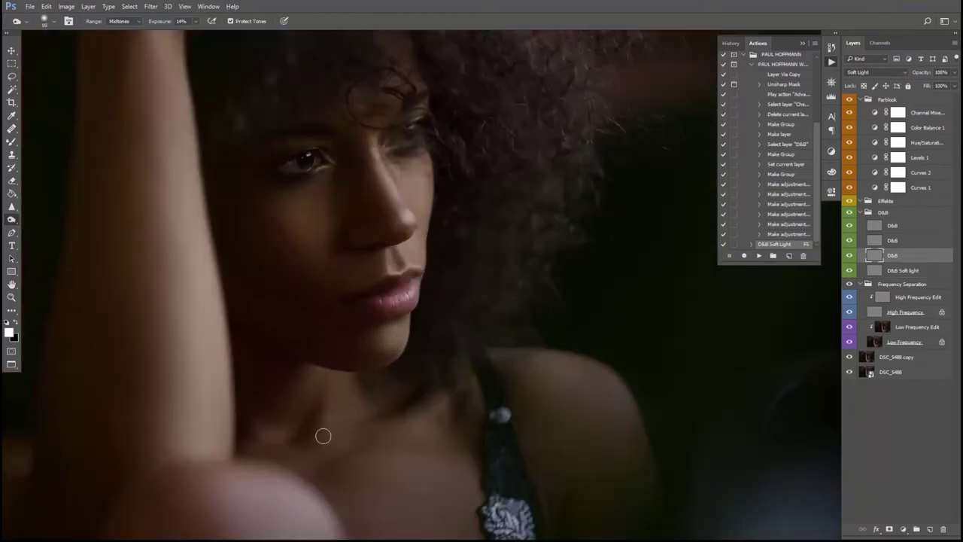
{"action": "scroll", "coordinate": [486, 407], "scroll_direction": "down", "scroll_amount": 2}
{"action": "scroll", "coordinate": [486, 407], "scroll_direction": "up", "scroll_amount": 2}
{"action": "left_click", "coordinate": [875, 271]}
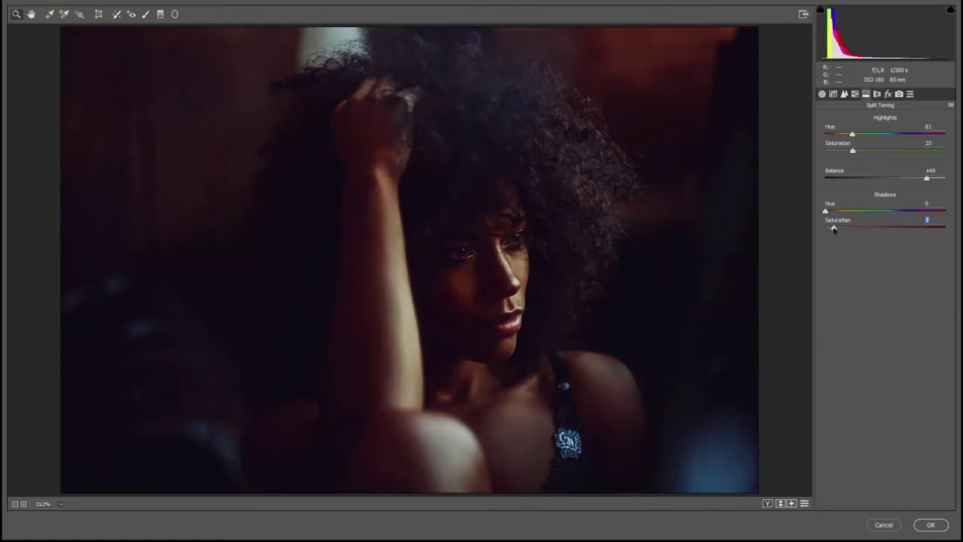
Step: Raise the Camera Raw highlight split-toning saturation, then compare with D&B copy toggled
{"action": "left_click_drag", "start_coordinate": [853, 152], "coordinate": [855, 152]}
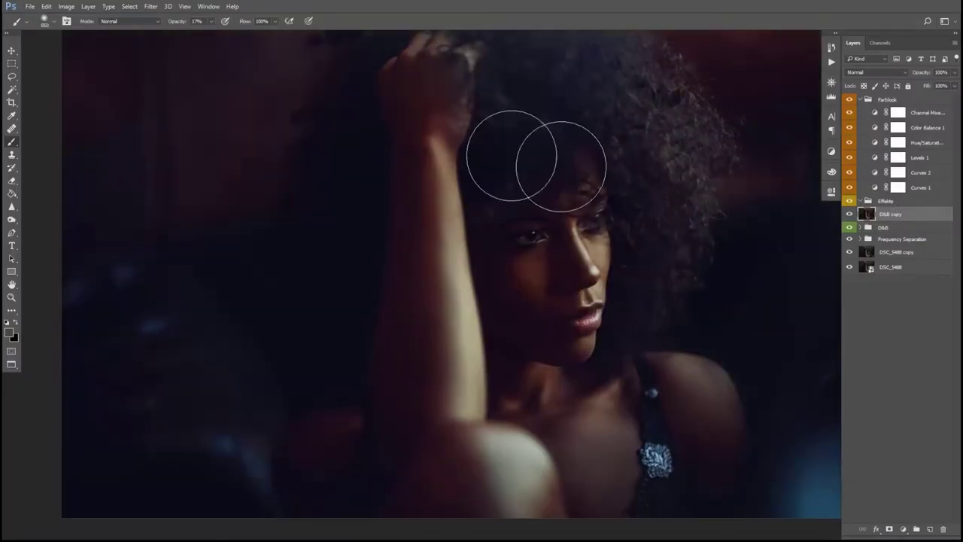
{"action": "left_click", "coordinate": [849, 215]}
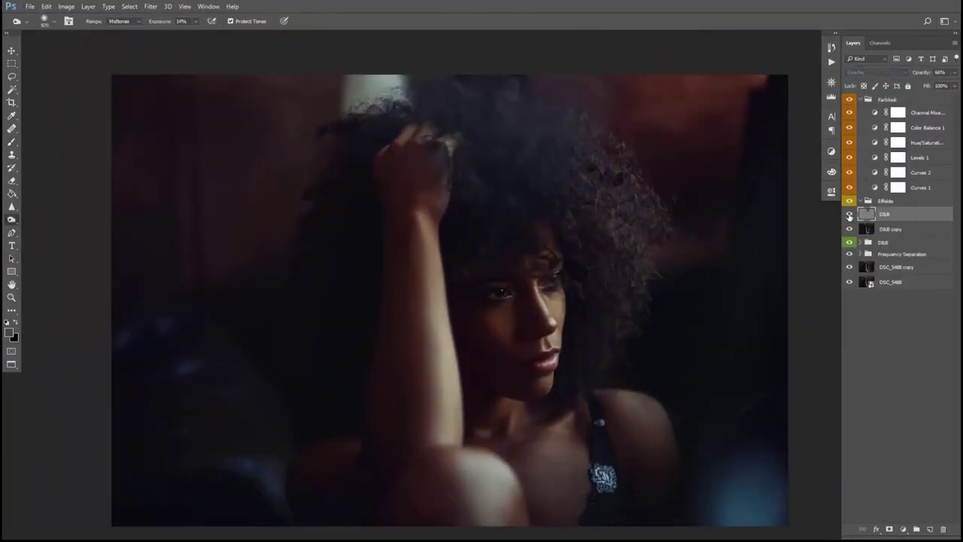
Step: Inspect the Curves 1, Curves 2 and Levels 1 adjustment settings
{"action": "double_click", "coordinate": [898, 187]}
{"action": "left_click", "coordinate": [718, 223]}
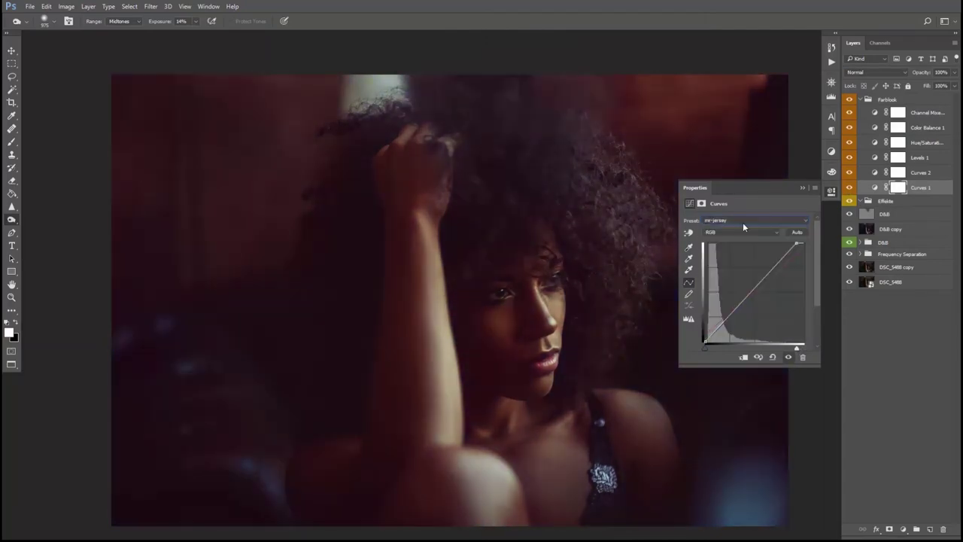
{"action": "left_click", "coordinate": [877, 175]}
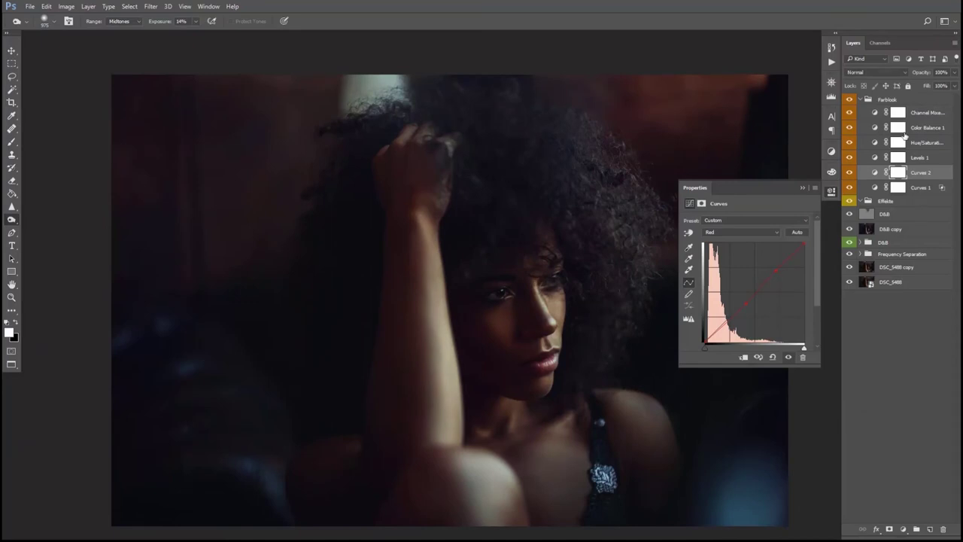
{"action": "left_click", "coordinate": [869, 157]}
Step: Add a Curves layer above Levels 1 and nudge the Channel Mixer blue output up
{"action": "key", "text": "b"}
{"action": "key", "text": "x"}
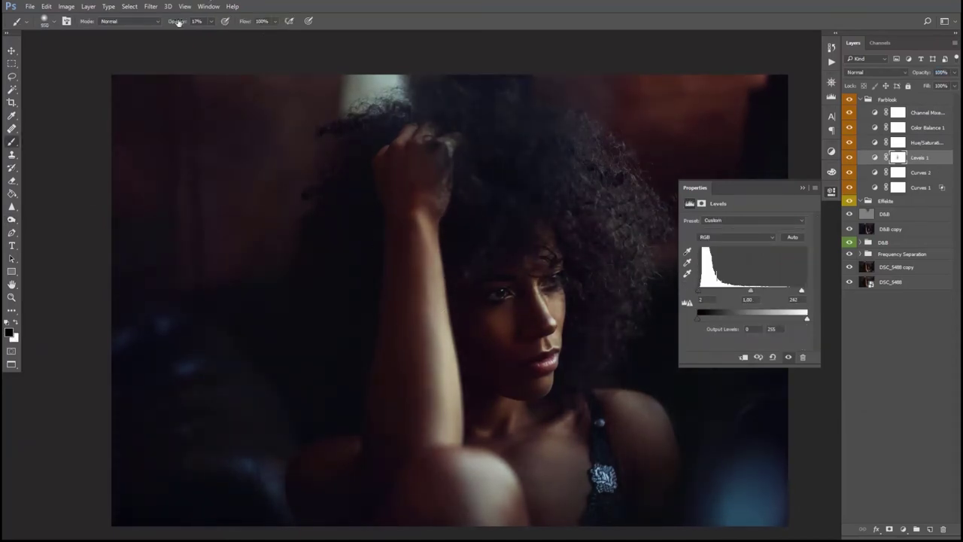
{"action": "left_click", "coordinate": [903, 529]}
{"action": "left_click", "coordinate": [888, 378]}
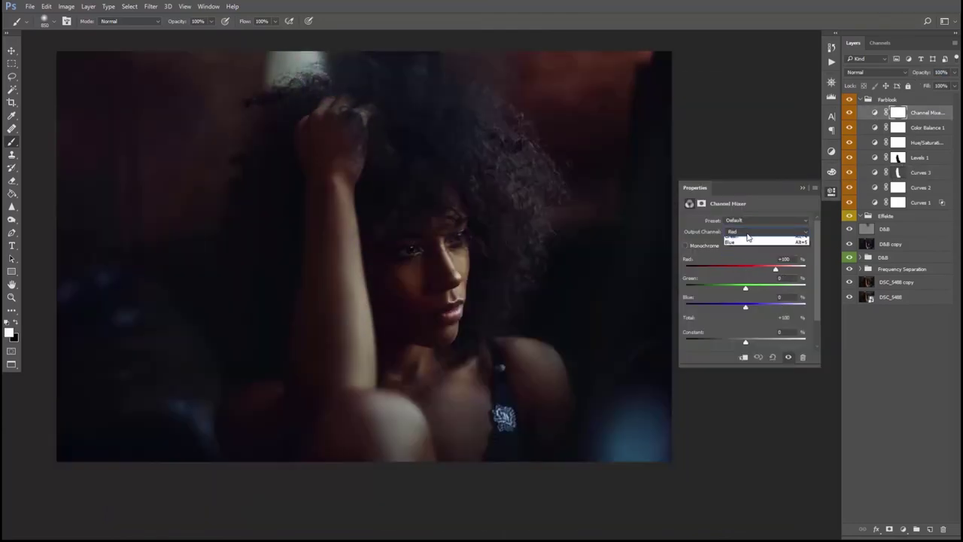
{"action": "left_click_drag", "start_coordinate": [744, 309], "coordinate": [746, 308]}
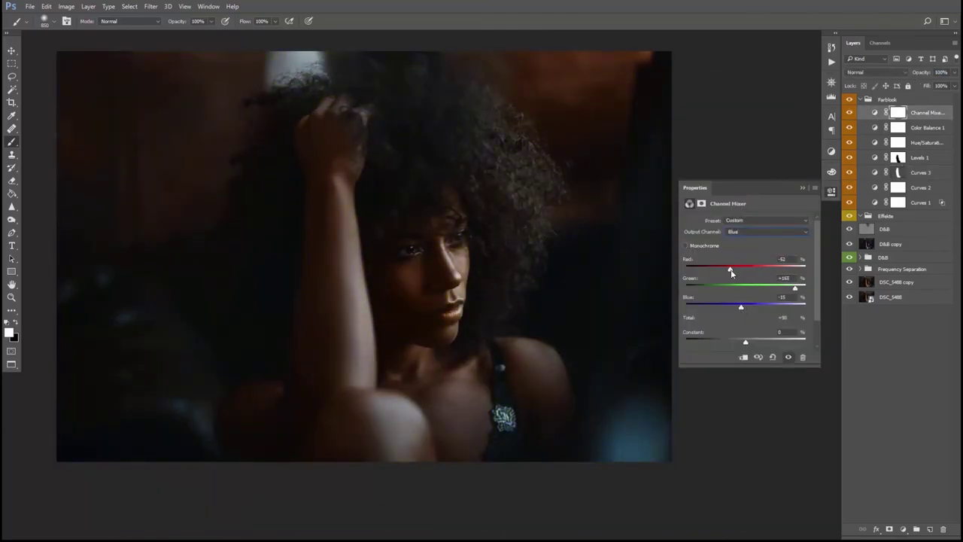
{"action": "key", "text": "alt+bracketleft"}
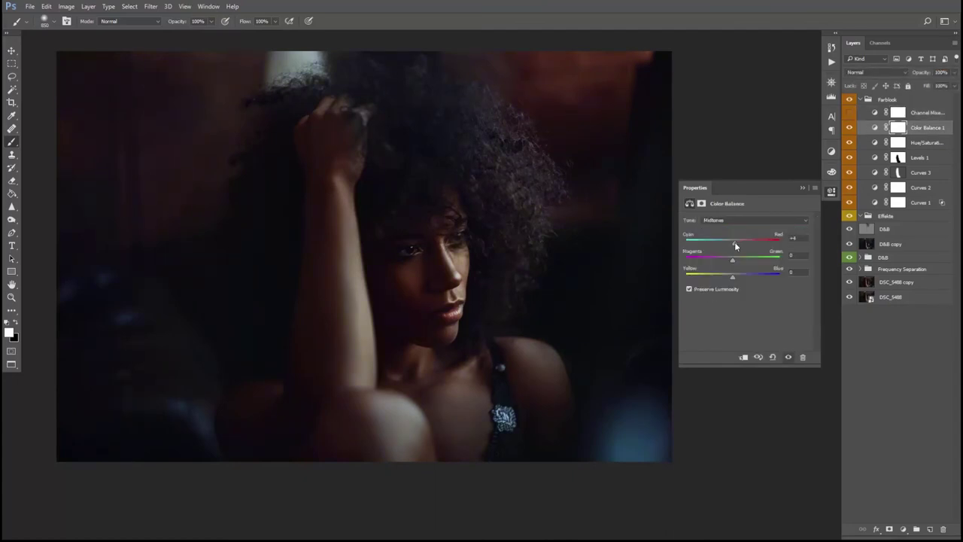
{"action": "key", "text": "alt+bracketleft"}
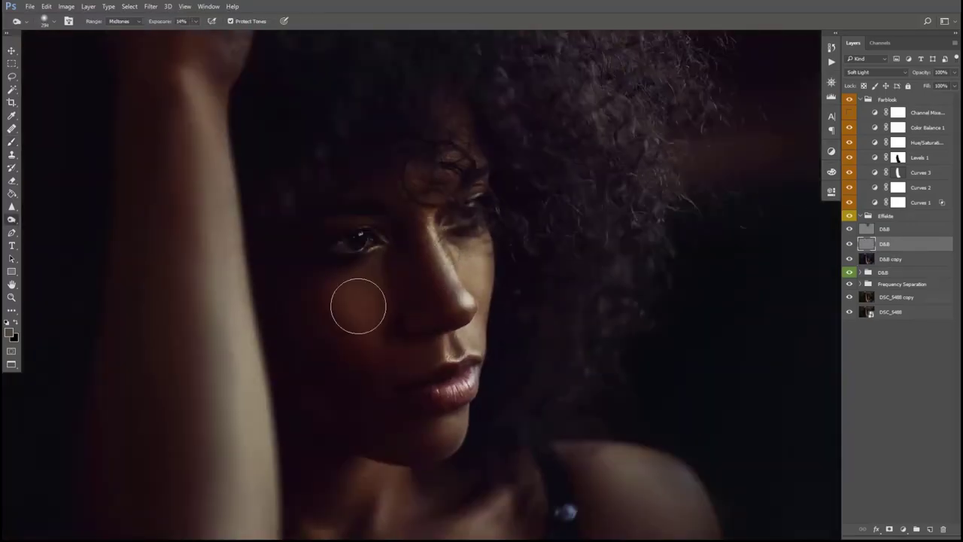
Step: Expand the D&B group and select the orange Layer 2 for painting
{"action": "key", "text": "ctrl+0"}
{"action": "left_click", "coordinate": [861, 271]}
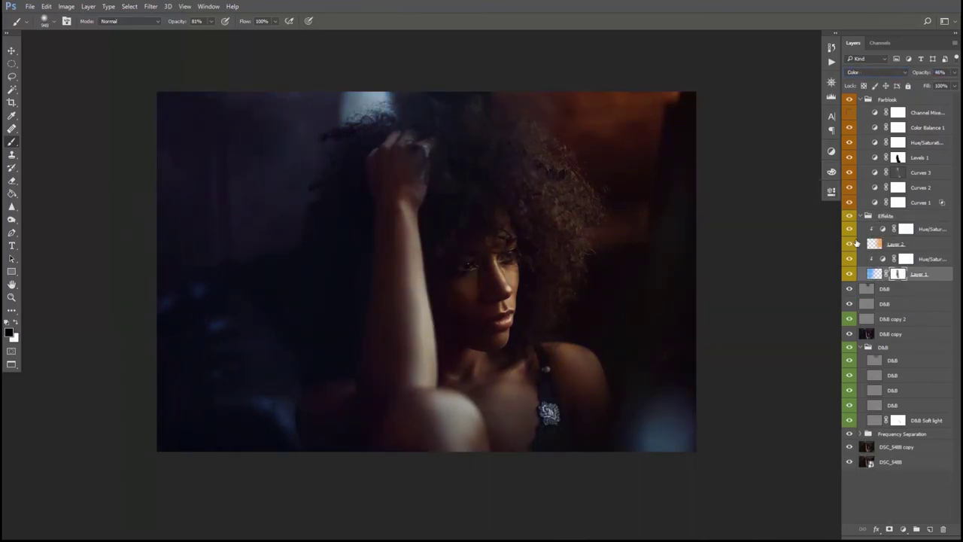
{"action": "left_click", "coordinate": [856, 242]}
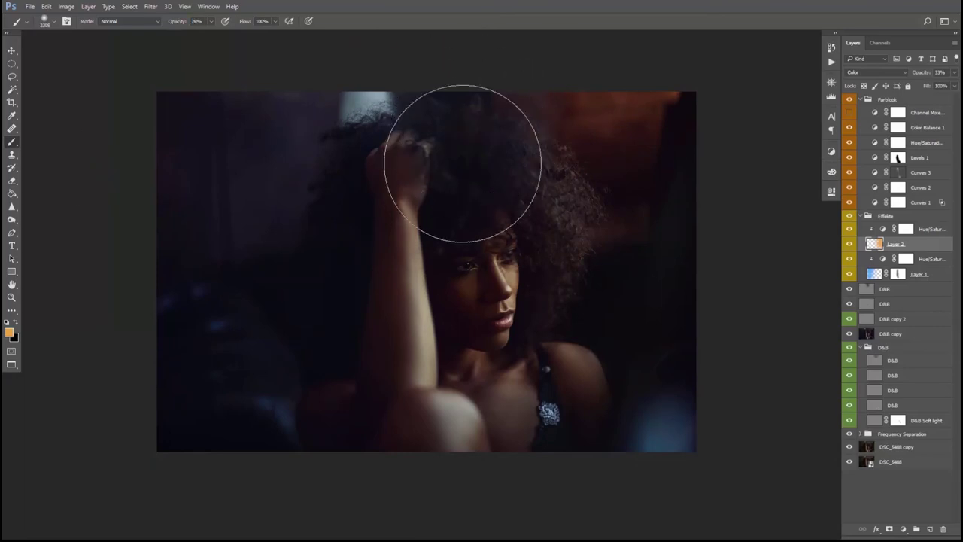